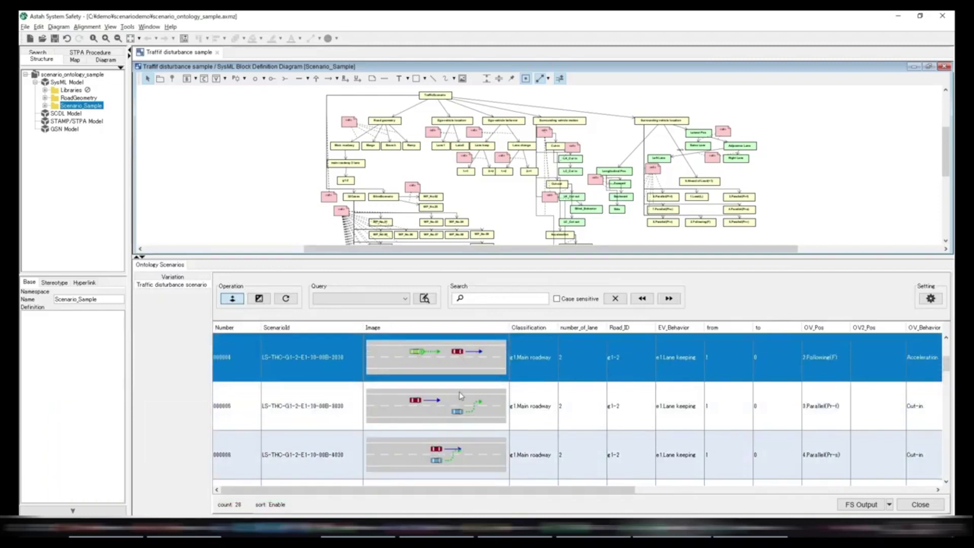
{"action": "double_click", "coordinate": [463, 413]}
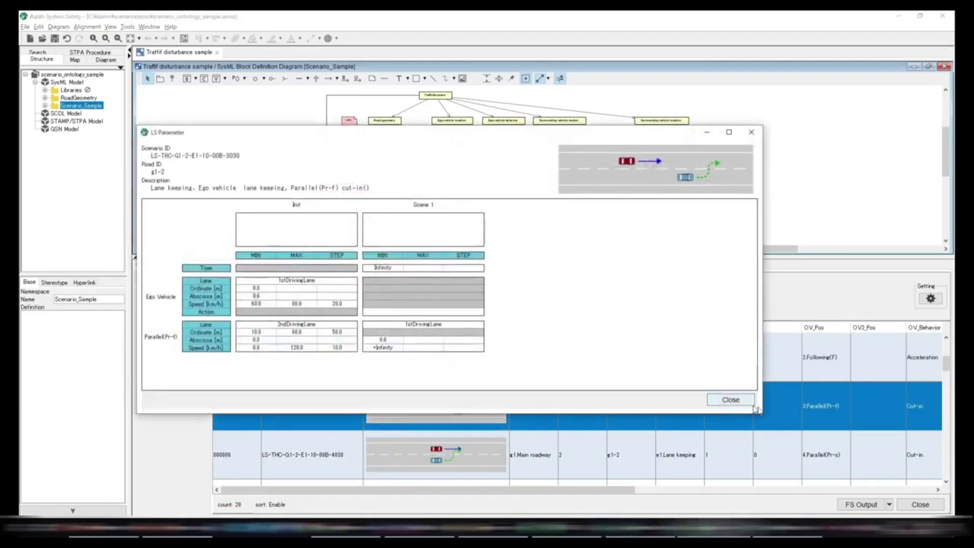
{"action": "left_click", "coordinate": [731, 401]}
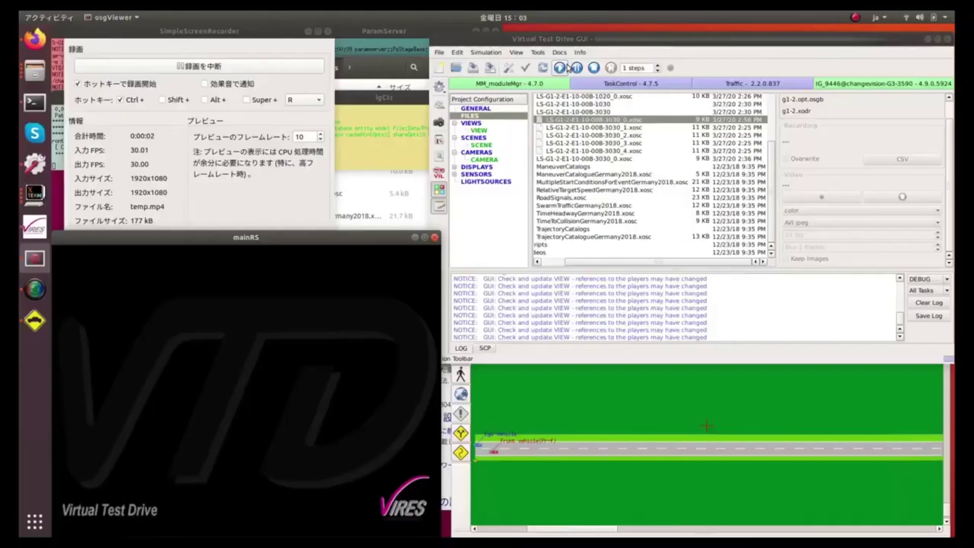